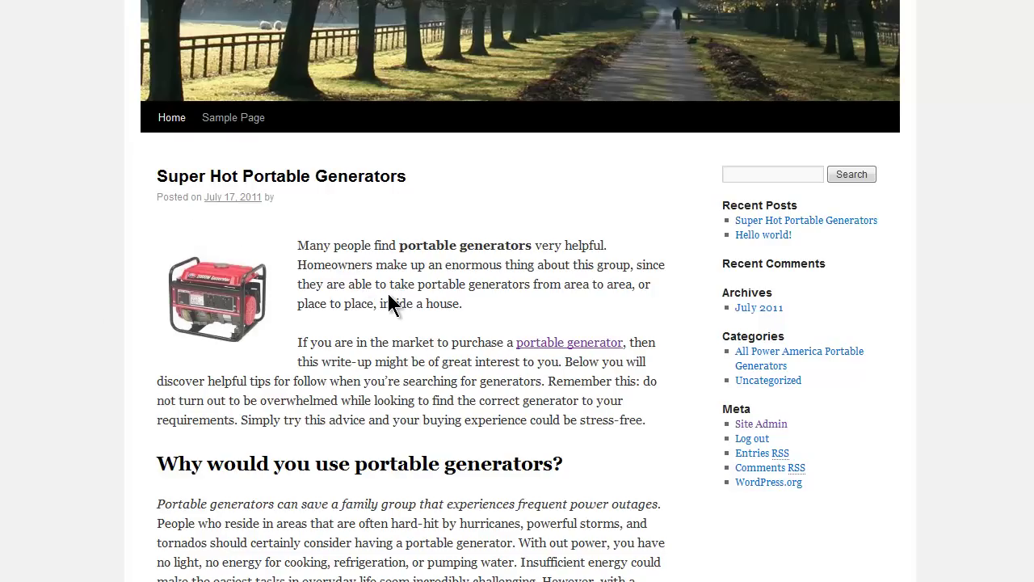
Scroll to the generator image in 'Super Hot Portable Generators' and open its current link.
{"action": "scroll", "coordinate": [389, 295], "scroll_direction": "down", "scroll_amount": 2}
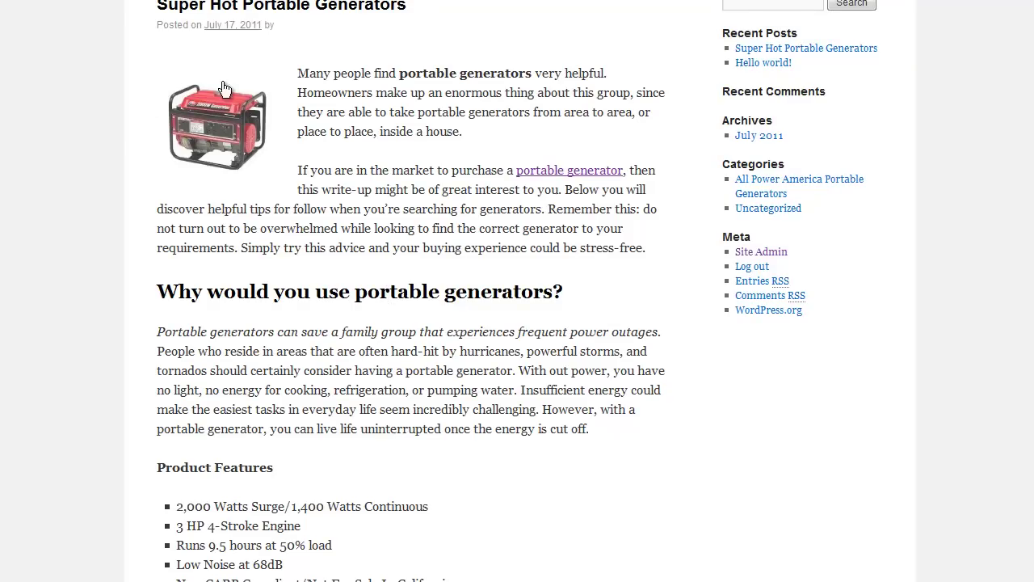
{"action": "left_click", "coordinate": [197, 123]}
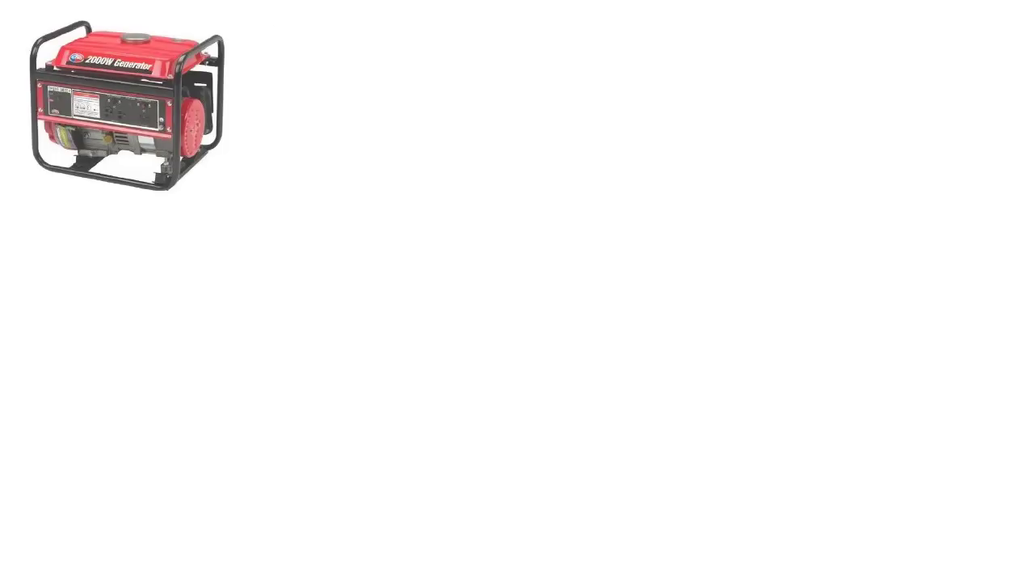
Go back from the full-size image to the blog post.
{"action": "key", "text": "alt+Left"}
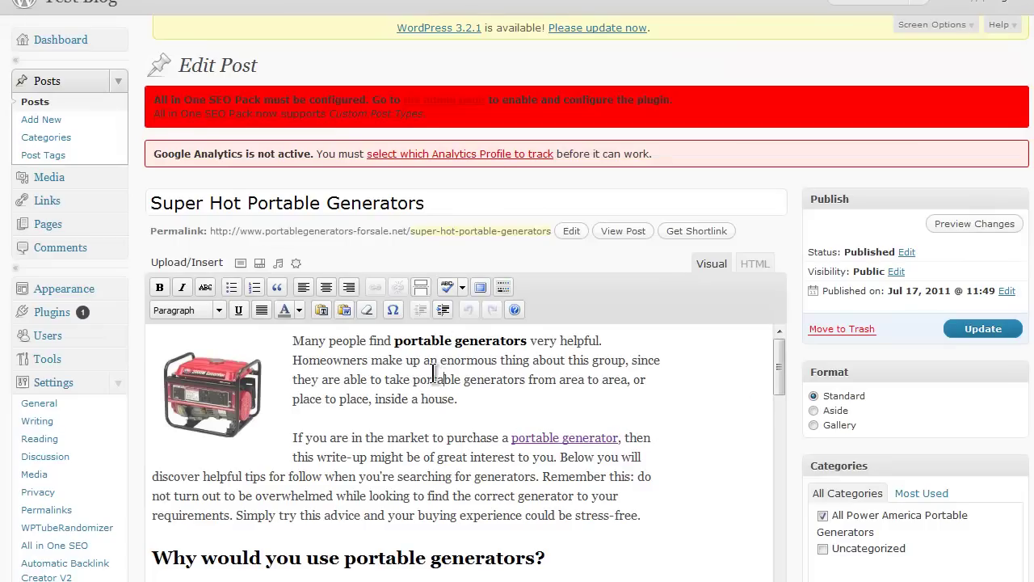
Scroll through the post editor before moving to the Amazon APG3014 generator page.
{"action": "scroll", "coordinate": [428, 379], "scroll_direction": "down", "scroll_amount": 3}
{"action": "scroll", "coordinate": [419, 404], "scroll_direction": "up", "scroll_amount": 3}
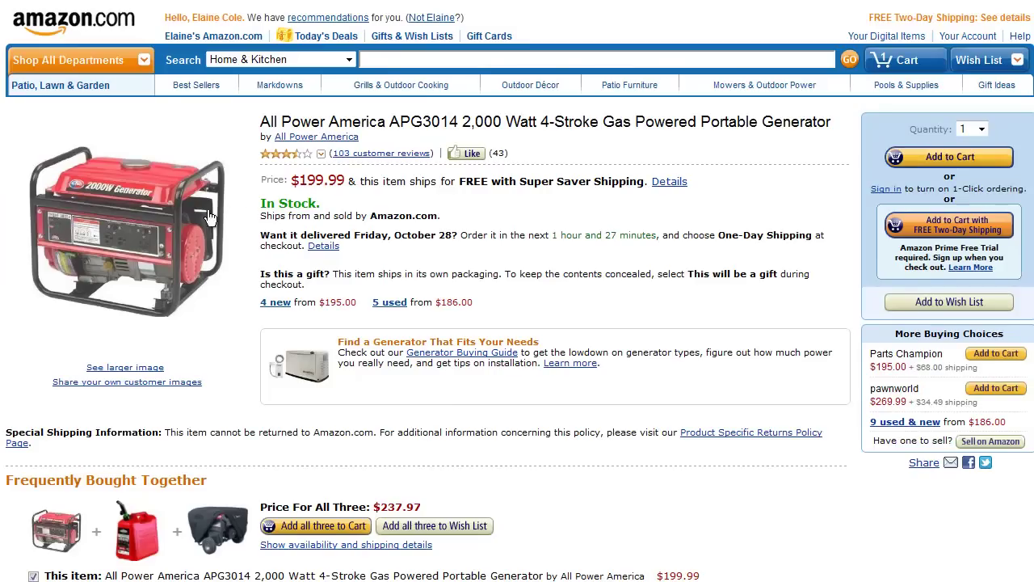
Copy the APG3014 generator's affiliate URL from Amazon's text-only link HTML.
{"action": "left_click", "coordinate": [633, 169]}
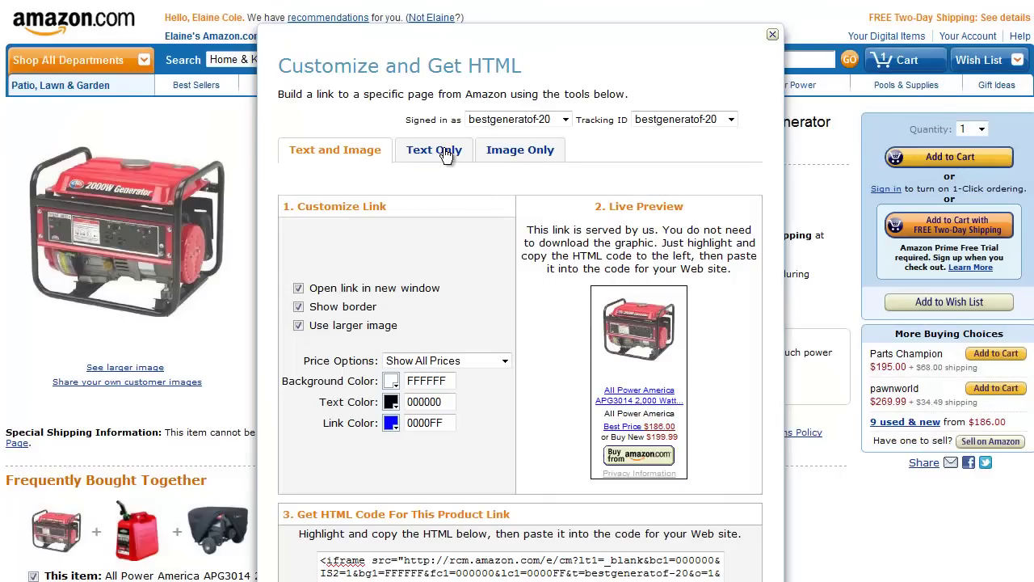
{"action": "left_click", "coordinate": [446, 154]}
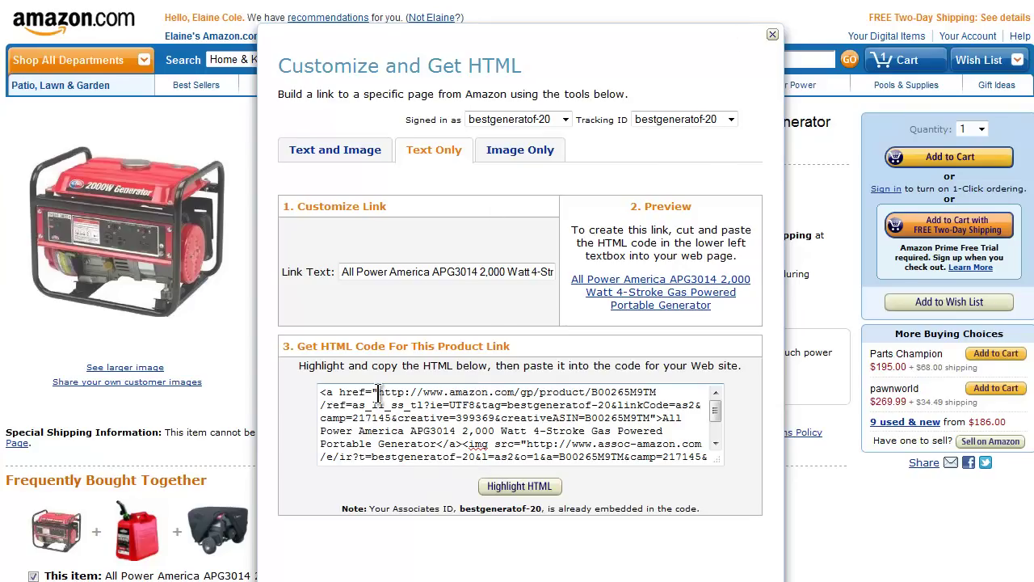
{"action": "left_click_drag", "start_coordinate": [380, 392], "coordinate": [406, 394]}
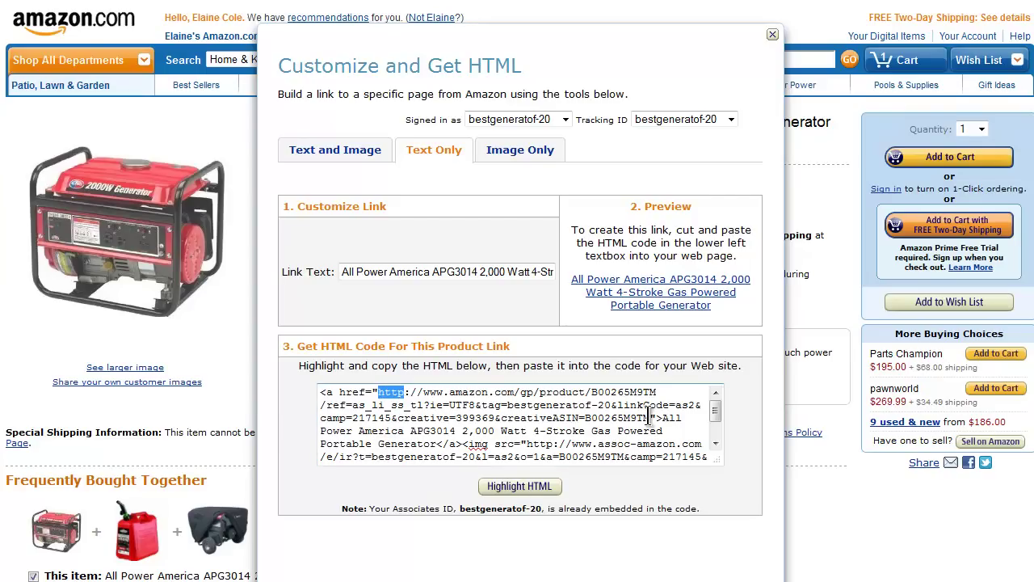
{"action": "left_click_drag", "start_coordinate": [651, 418], "coordinate": [379, 394]}
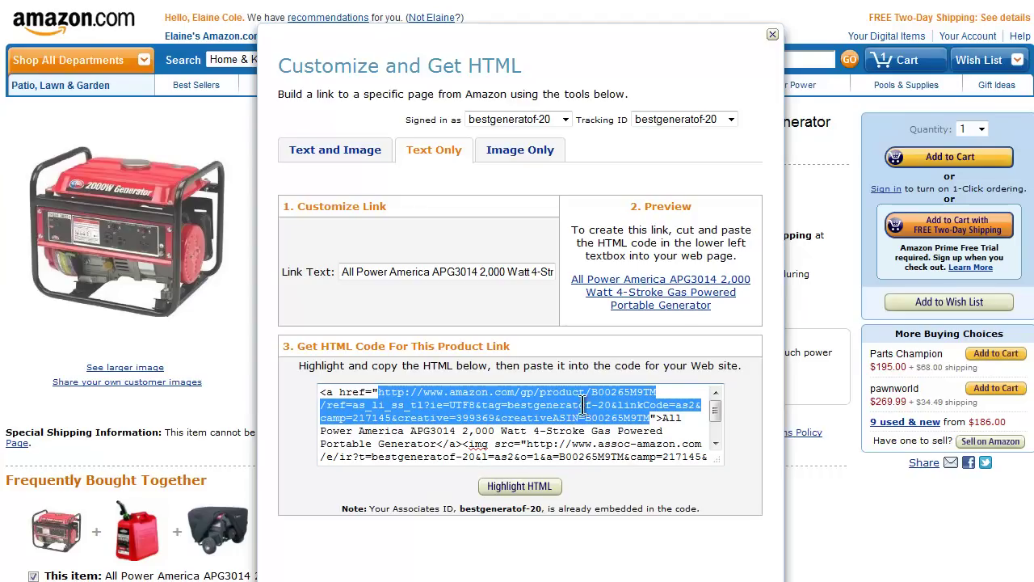
{"action": "right_click", "coordinate": [513, 404]}
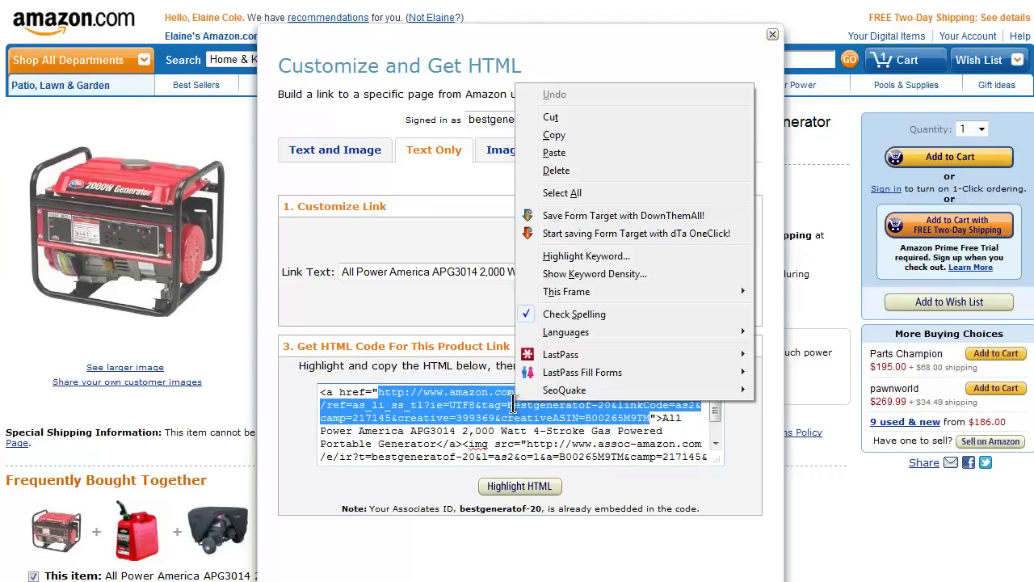
{"action": "left_click", "coordinate": [554, 135]}
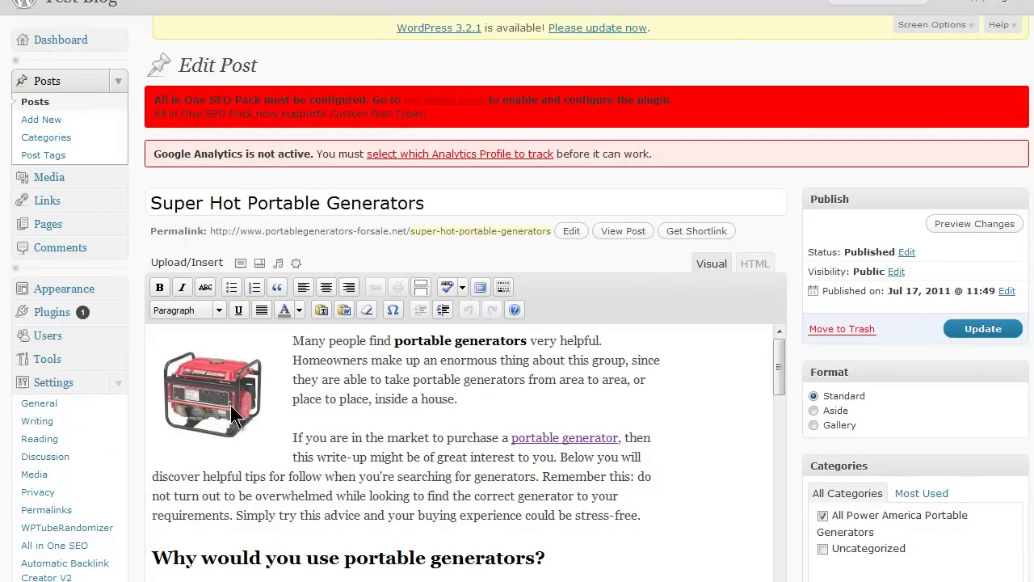
Replace the generator image's link URL with the pasted Amazon affiliate URL.
{"action": "left_click", "coordinate": [219, 385]}
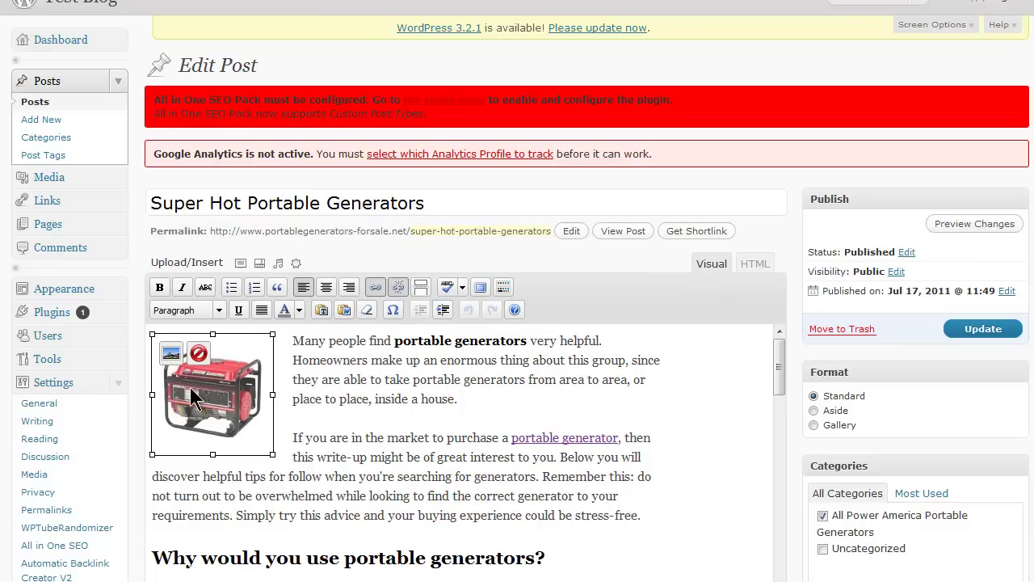
{"action": "left_click", "coordinate": [171, 352]}
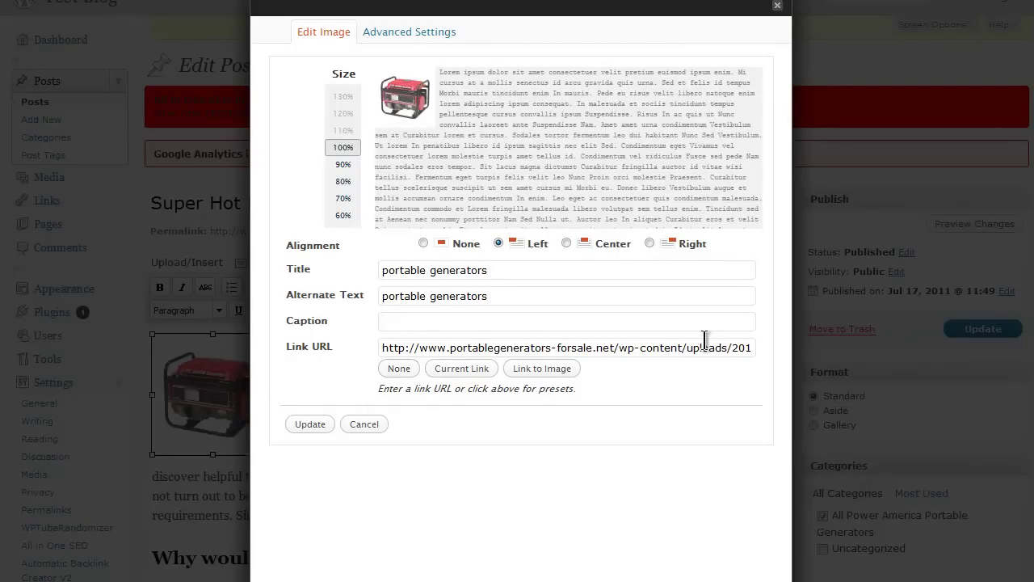
{"action": "left_click", "coordinate": [398, 369]}
{"action": "left_click", "coordinate": [448, 347]}
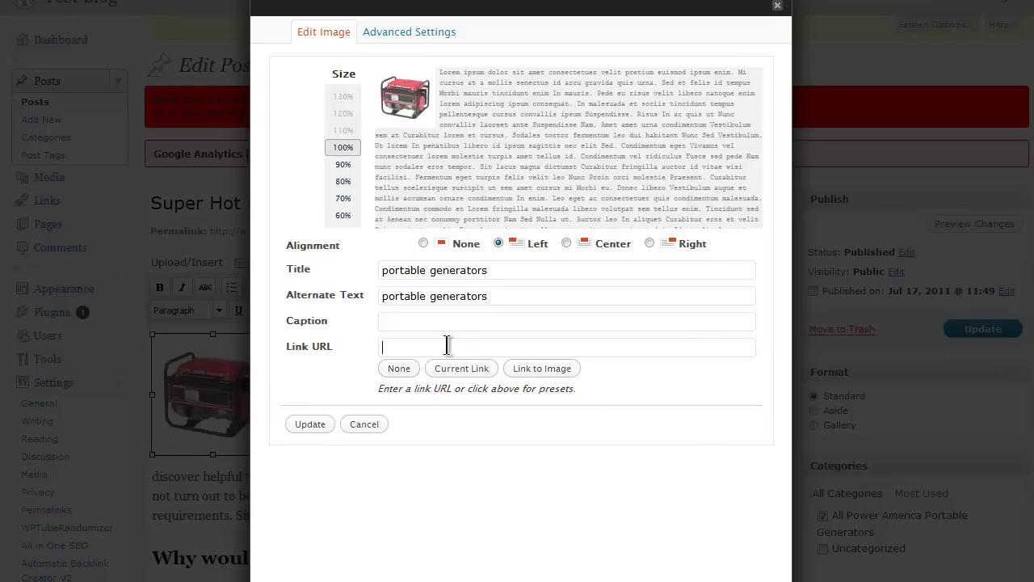
{"action": "right_click", "coordinate": [449, 348]}
{"action": "left_click", "coordinate": [489, 416]}
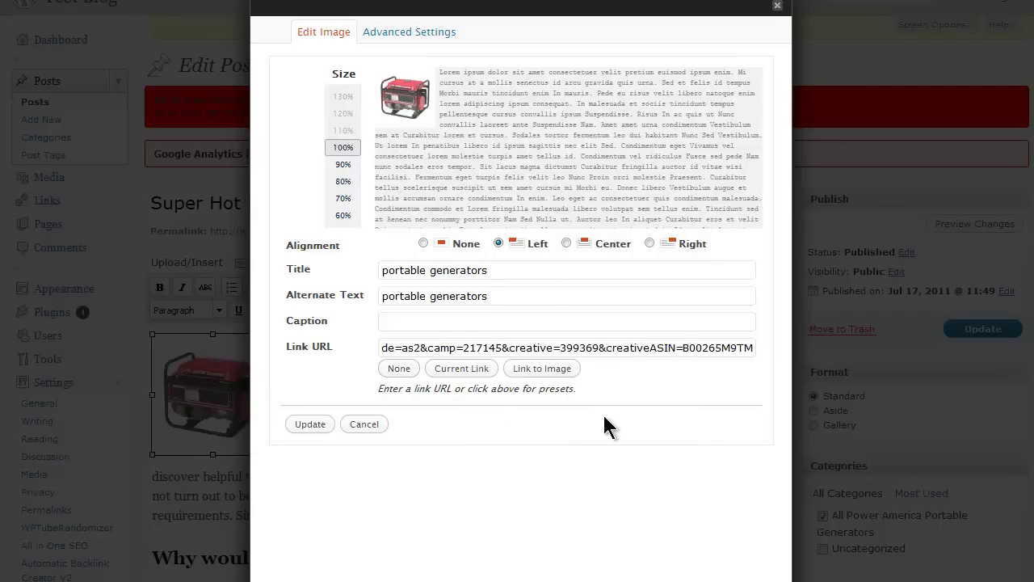
{"action": "left_click", "coordinate": [326, 427]}
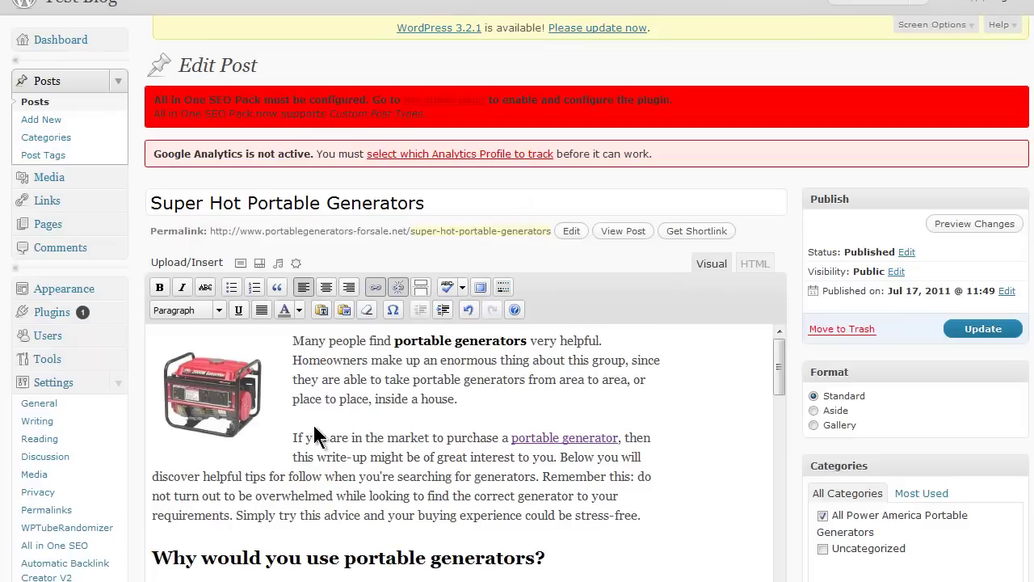
Save the post and confirm the generator image opens the APG3014 Amazon page.
{"action": "left_click", "coordinate": [982, 372]}
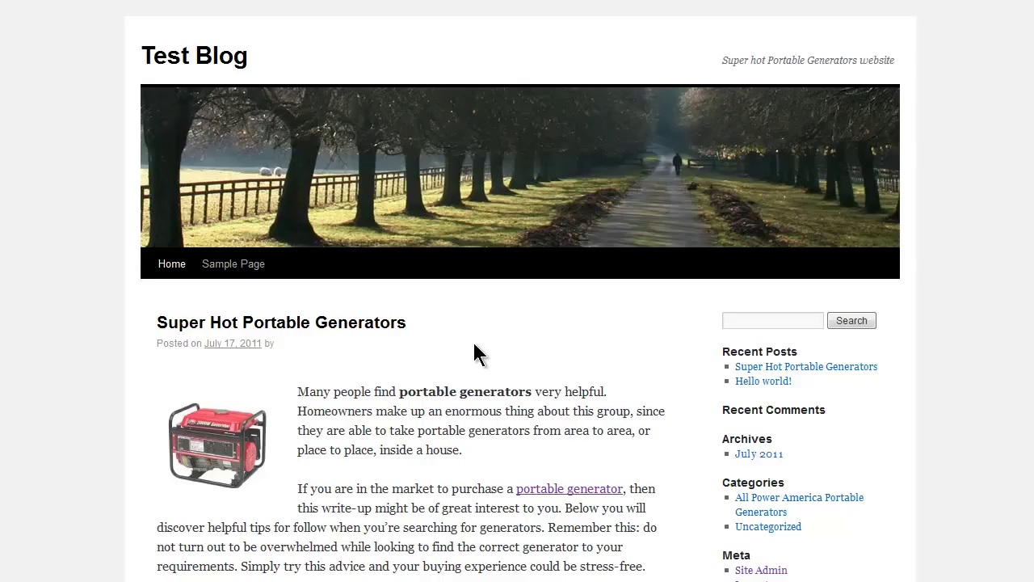
{"action": "scroll", "coordinate": [472, 340], "scroll_direction": "down", "scroll_amount": 3}
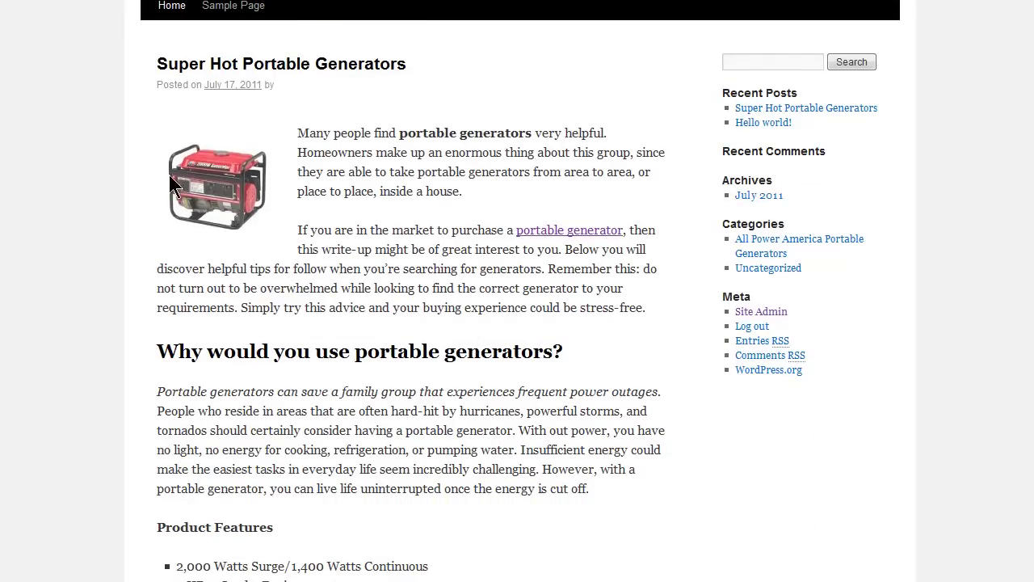
{"action": "left_click", "coordinate": [210, 167]}
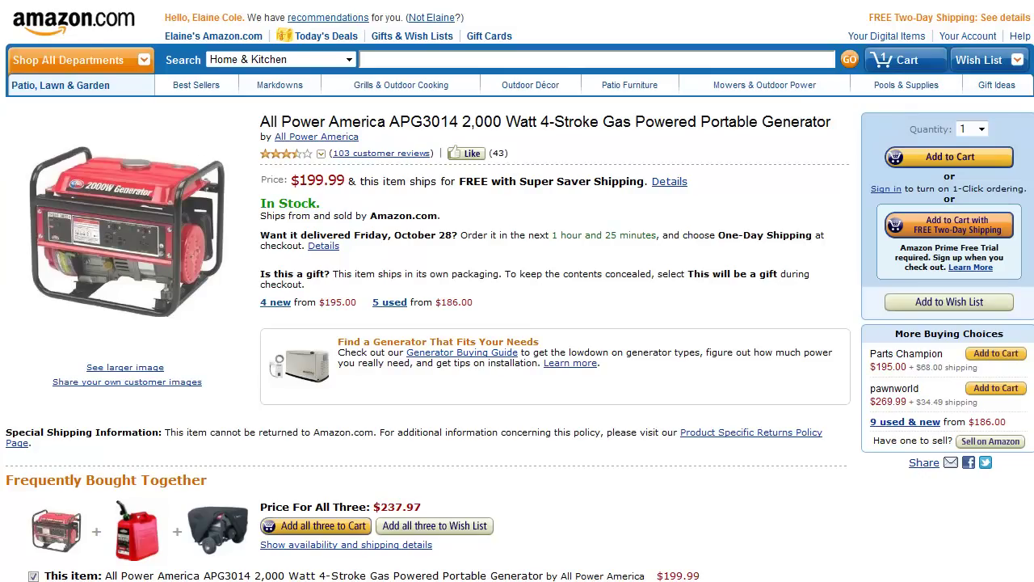
Go back from the Amazon page to the published blog post.
{"action": "key", "text": "alt+Left"}
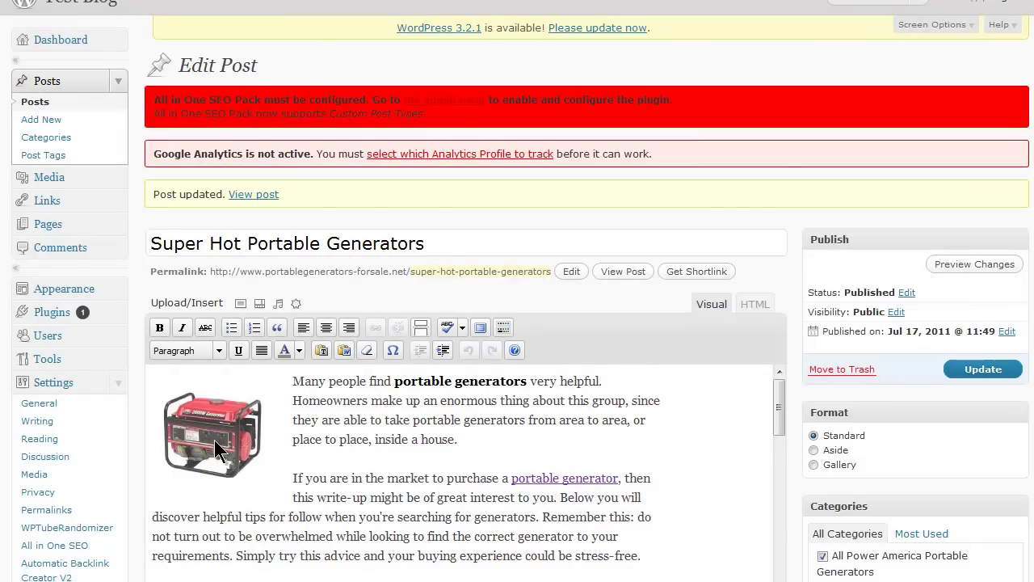
Give the generator image the caption 'Click here to read more!' in its image settings.
{"action": "left_click", "coordinate": [214, 436]}
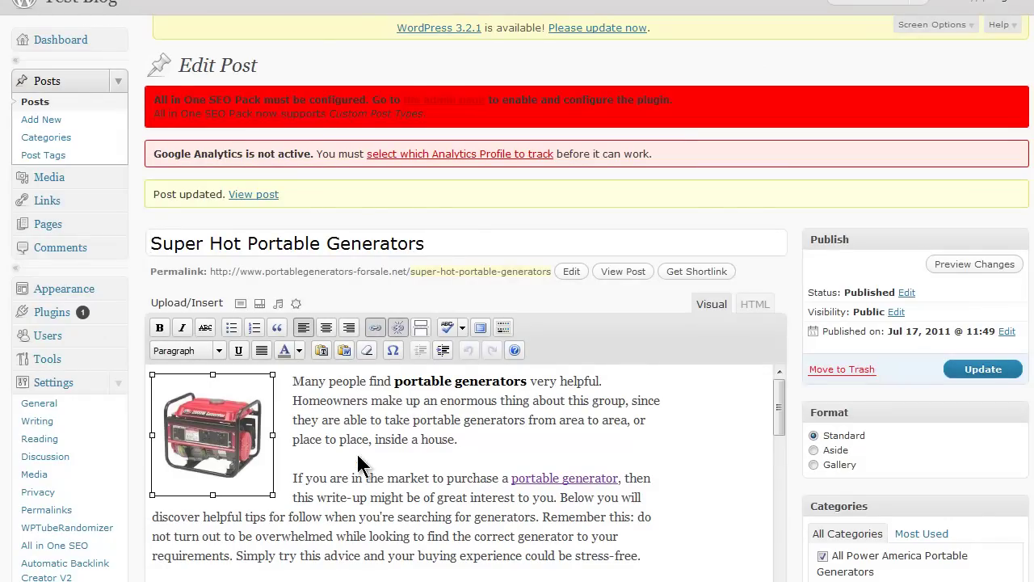
{"action": "left_click", "coordinate": [409, 473]}
{"action": "left_click", "coordinate": [227, 425]}
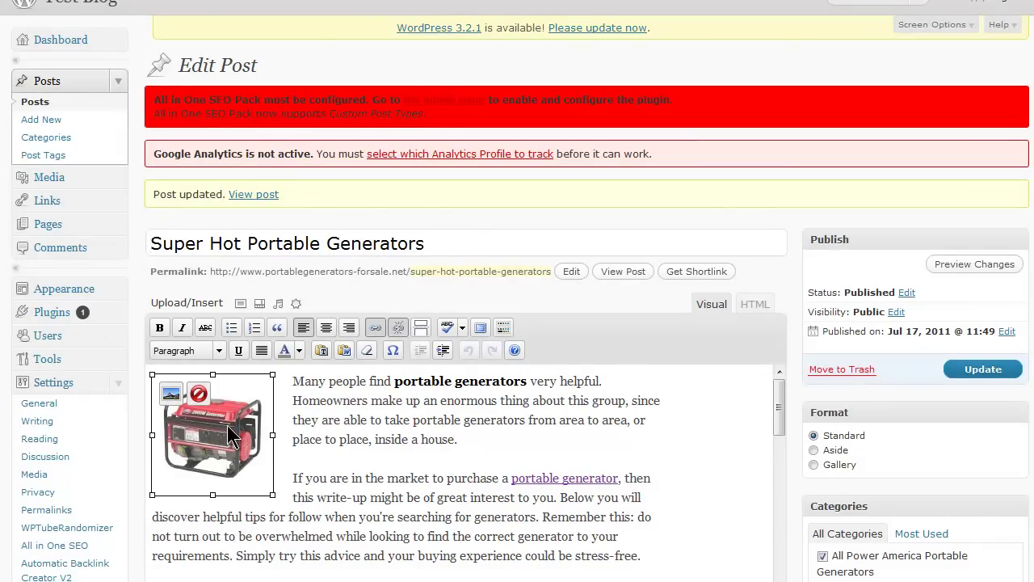
{"action": "left_click", "coordinate": [173, 394]}
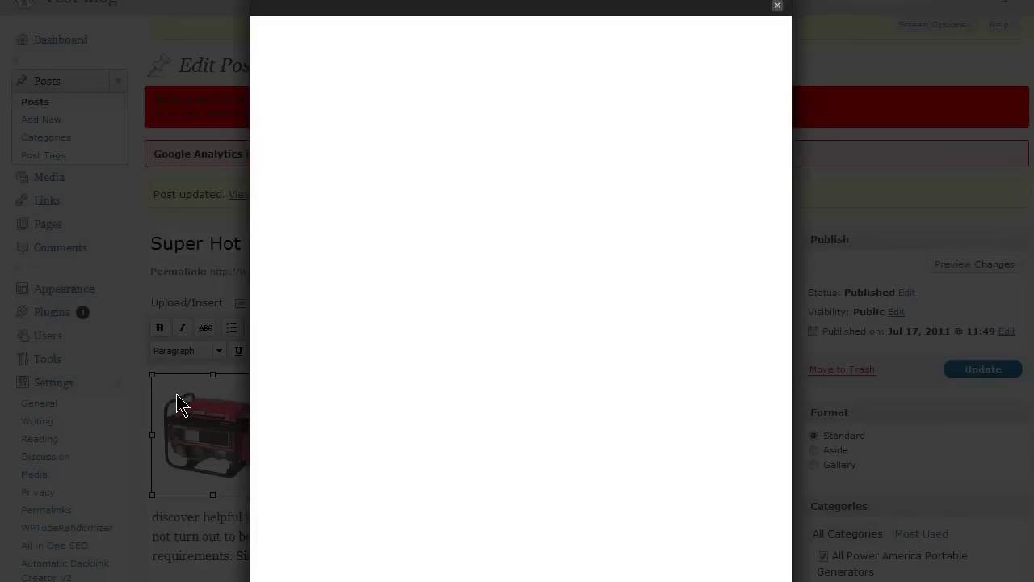
{"action": "triple_click", "coordinate": [623, 296]}
{"action": "left_click", "coordinate": [422, 321]}
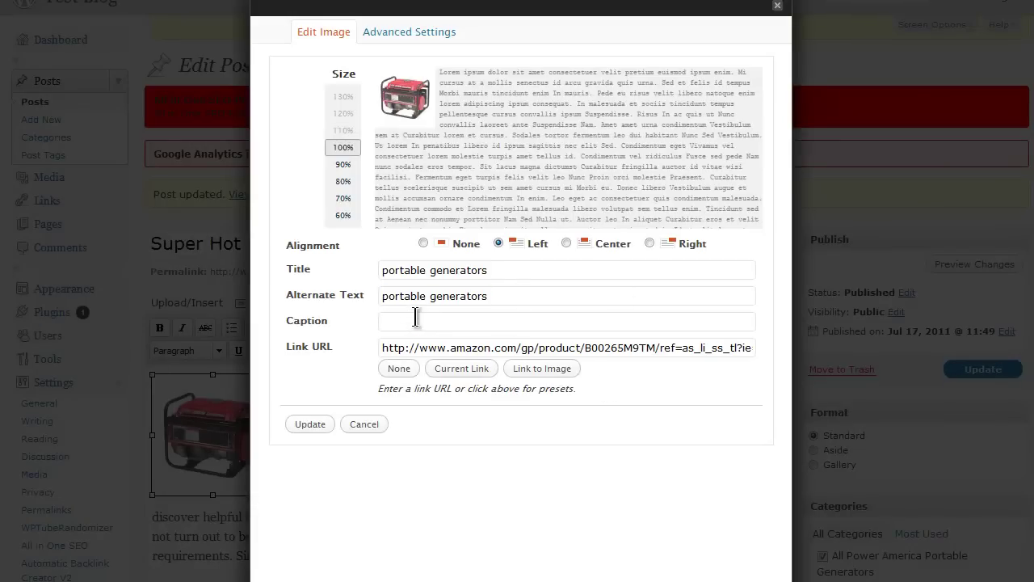
{"action": "type", "text": "Click here to read more!"}
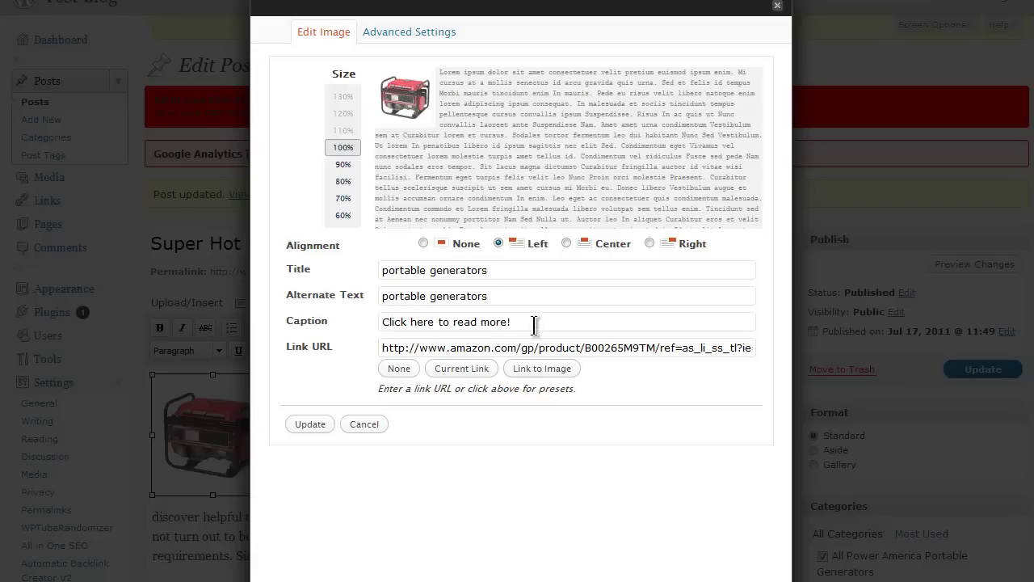
{"action": "left_click_drag", "start_coordinate": [541, 321], "coordinate": [378, 322]}
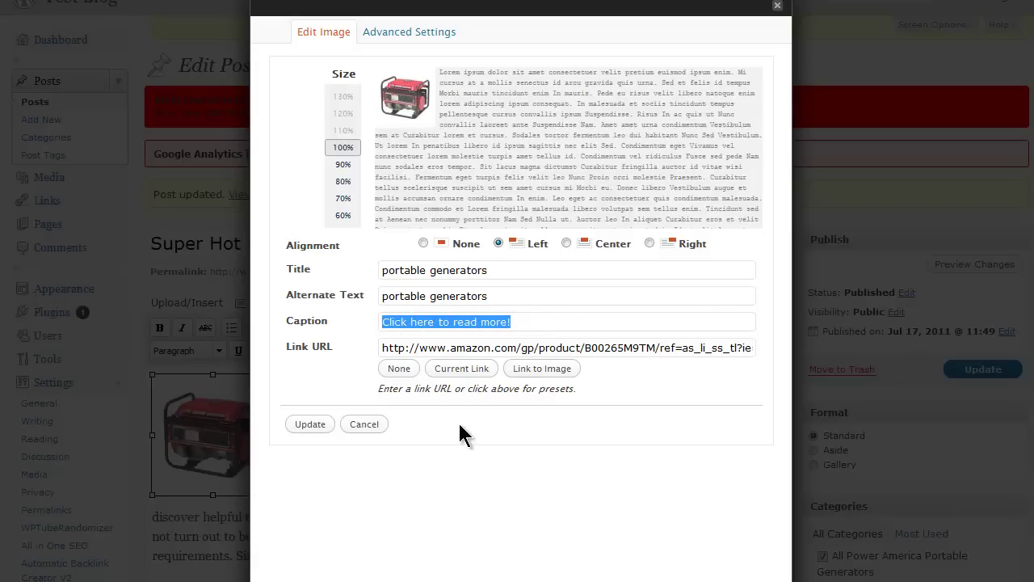
{"action": "left_click", "coordinate": [307, 424]}
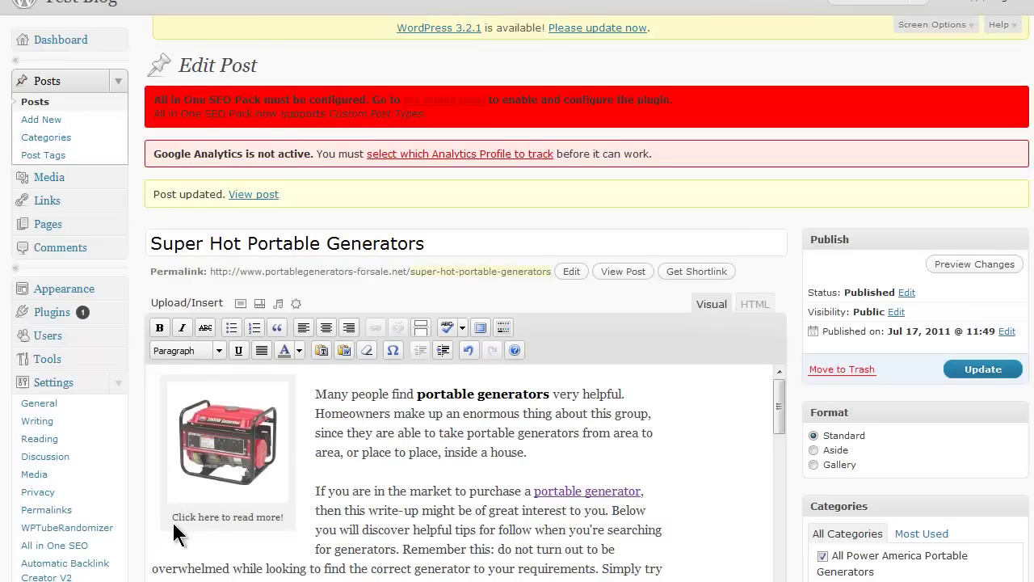
Save the post with the newly captioned generator image.
{"action": "left_click", "coordinate": [994, 379]}
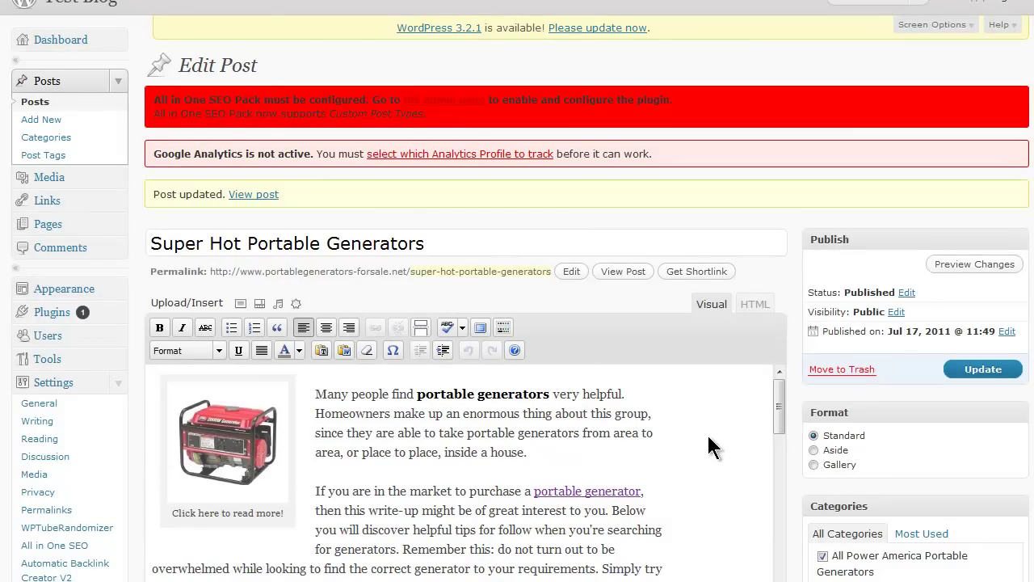
{"action": "scroll", "coordinate": [707, 442], "scroll_direction": "down", "scroll_amount": 2}
{"action": "scroll", "coordinate": [706, 434], "scroll_direction": "up", "scroll_amount": 2}
{"action": "left_click", "coordinate": [194, 405]}
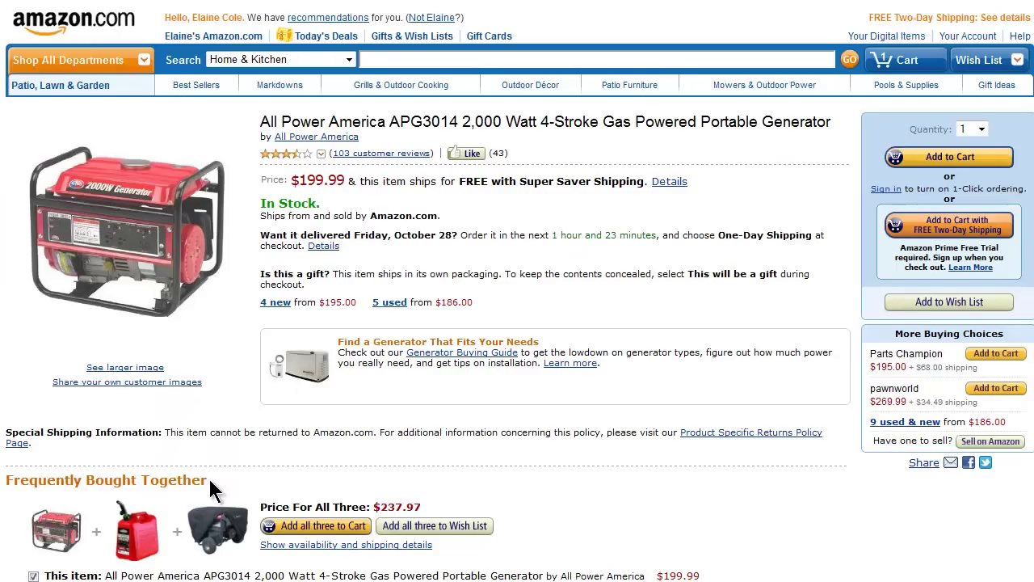
{"action": "mouse_move", "coordinate": [150, 61]}
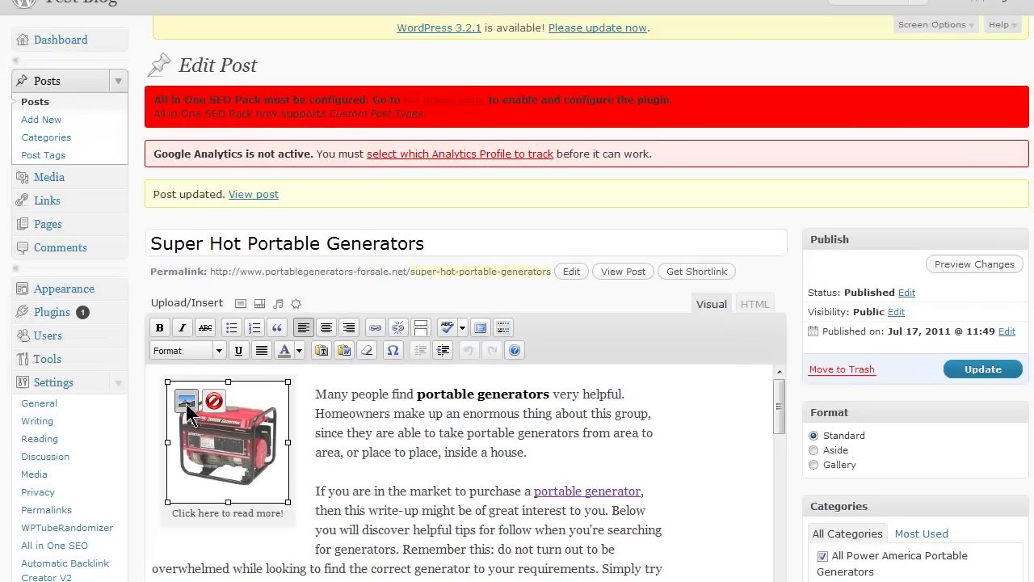
Confirm the image caption 'Click here to read more!', apply it, and update the post.
{"action": "left_click", "coordinate": [190, 402]}
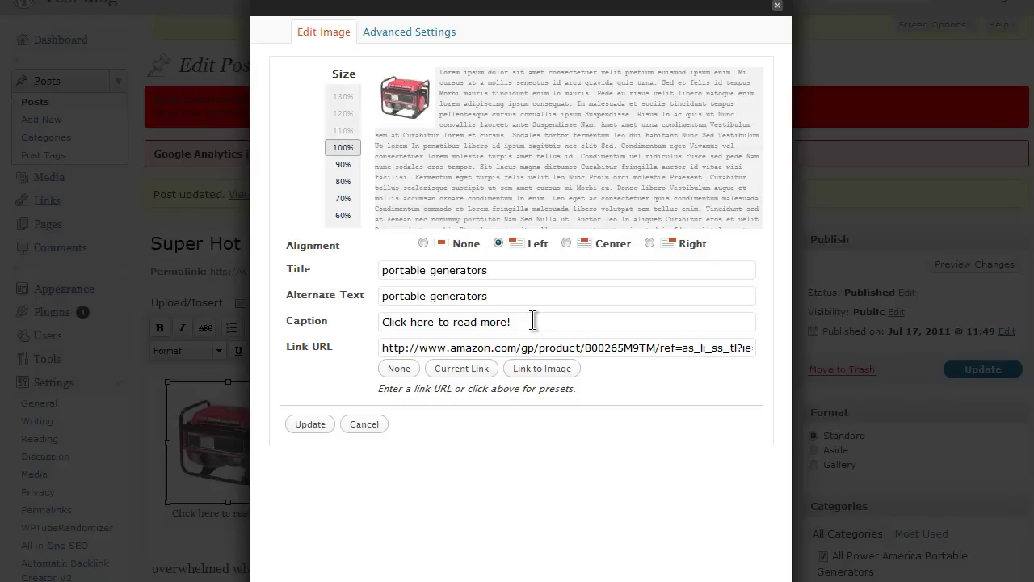
{"action": "left_click_drag", "start_coordinate": [533, 321], "coordinate": [360, 331]}
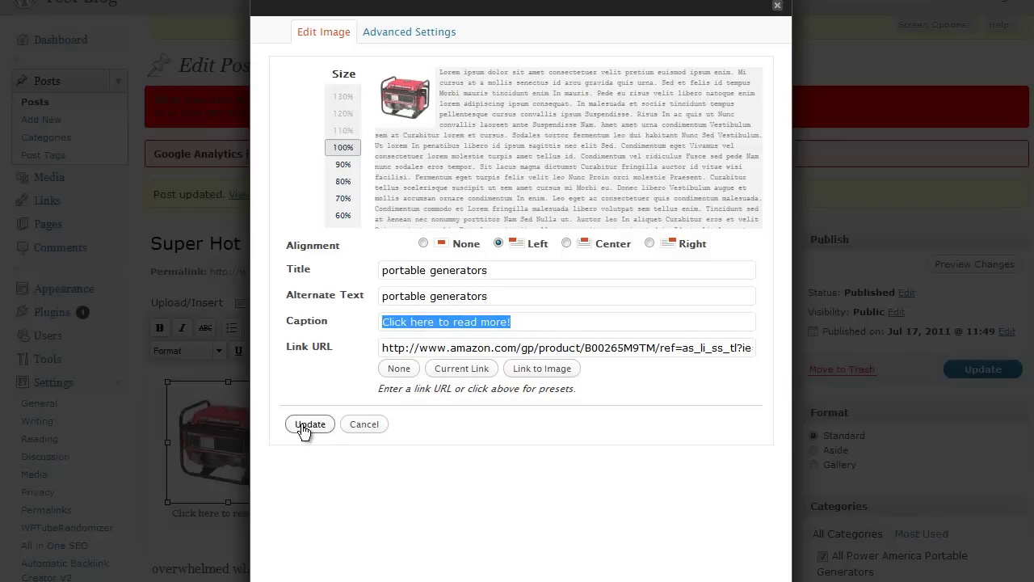
{"action": "left_click", "coordinate": [307, 424]}
{"action": "left_click", "coordinate": [962, 370]}
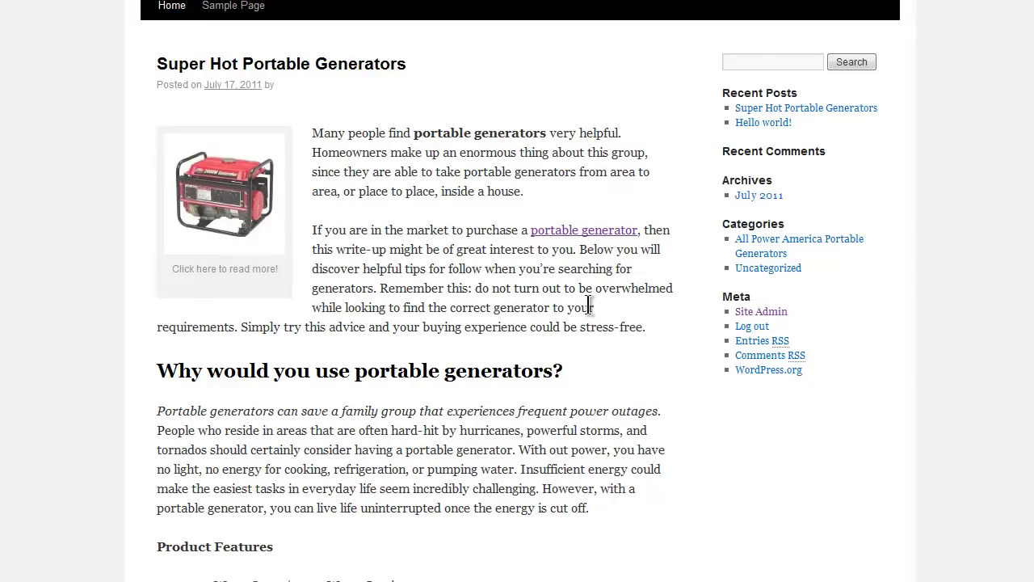
{"action": "left_click", "coordinate": [214, 210]}
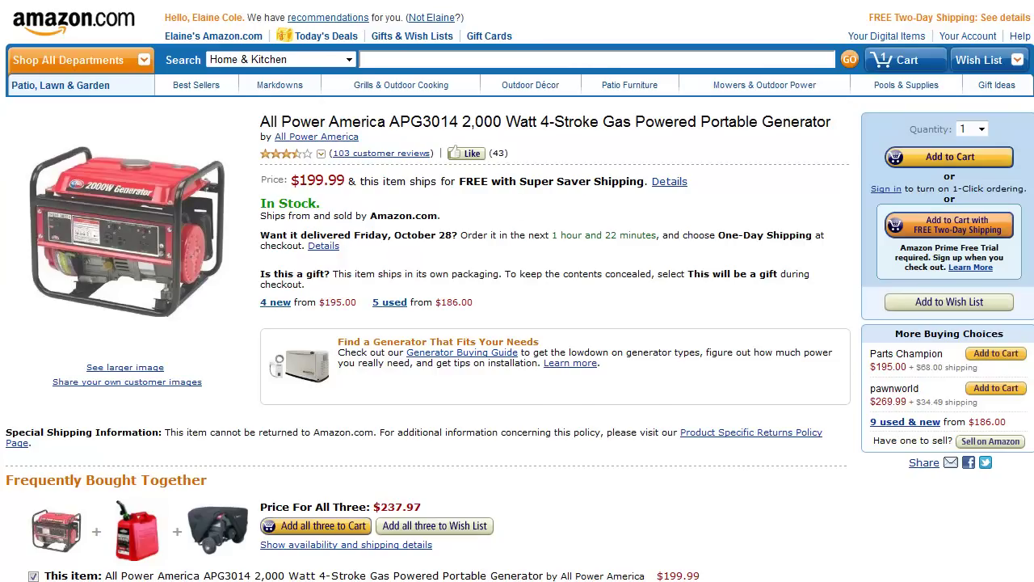
{"action": "key", "text": "alt+Left"}
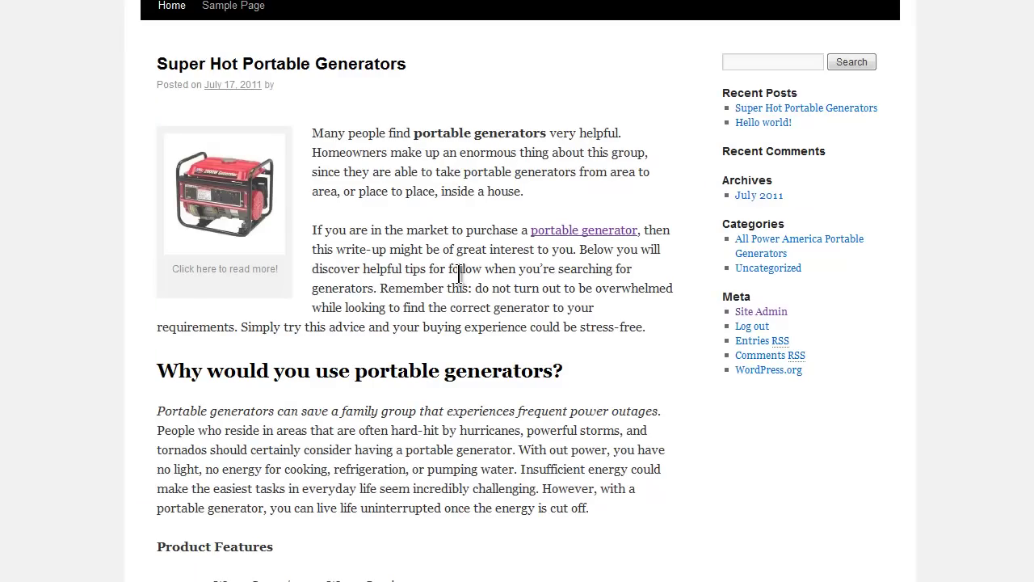